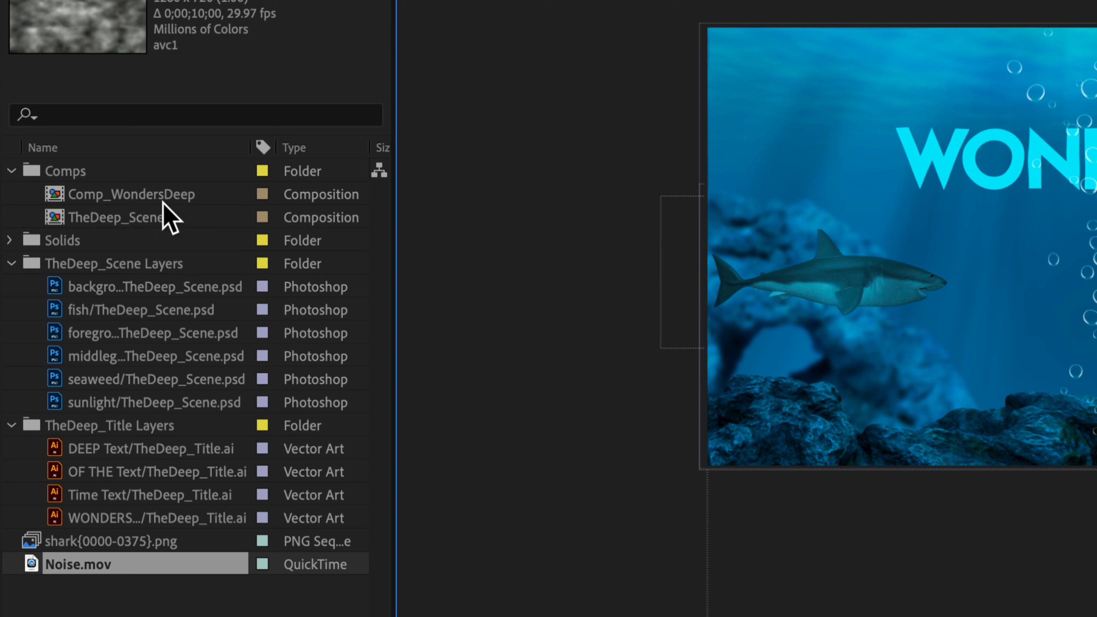
Add TheDeep_Scene as a layer in the Comp_WondersDeep composition and play it back
{"action": "left_click", "coordinate": [176, 198]}
{"action": "left_click", "coordinate": [166, 218]}
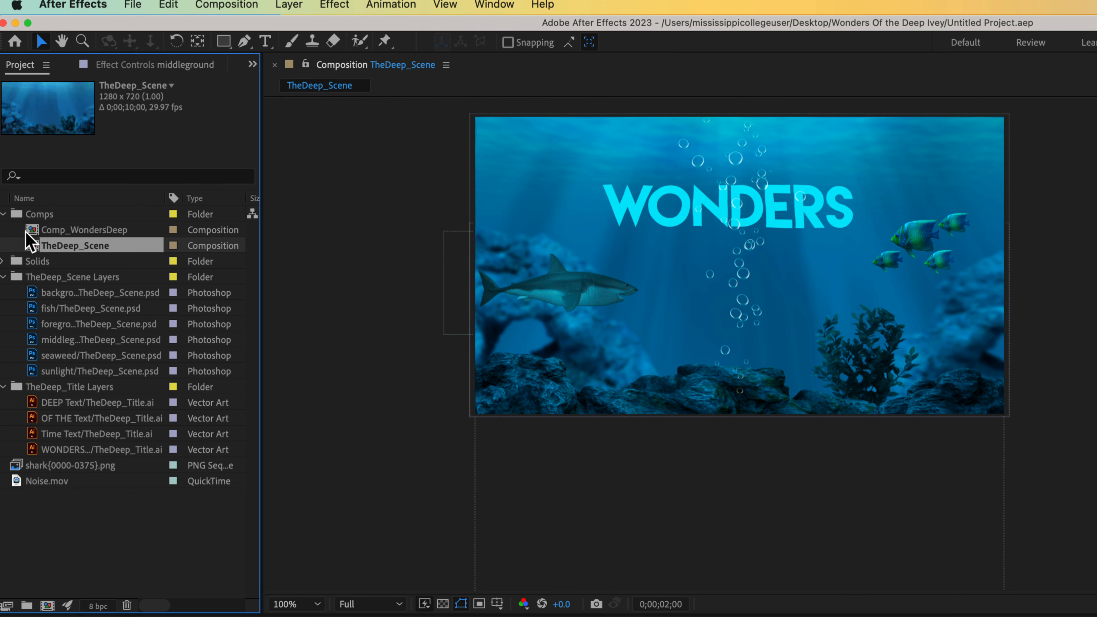
{"action": "double_click", "coordinate": [36, 233]}
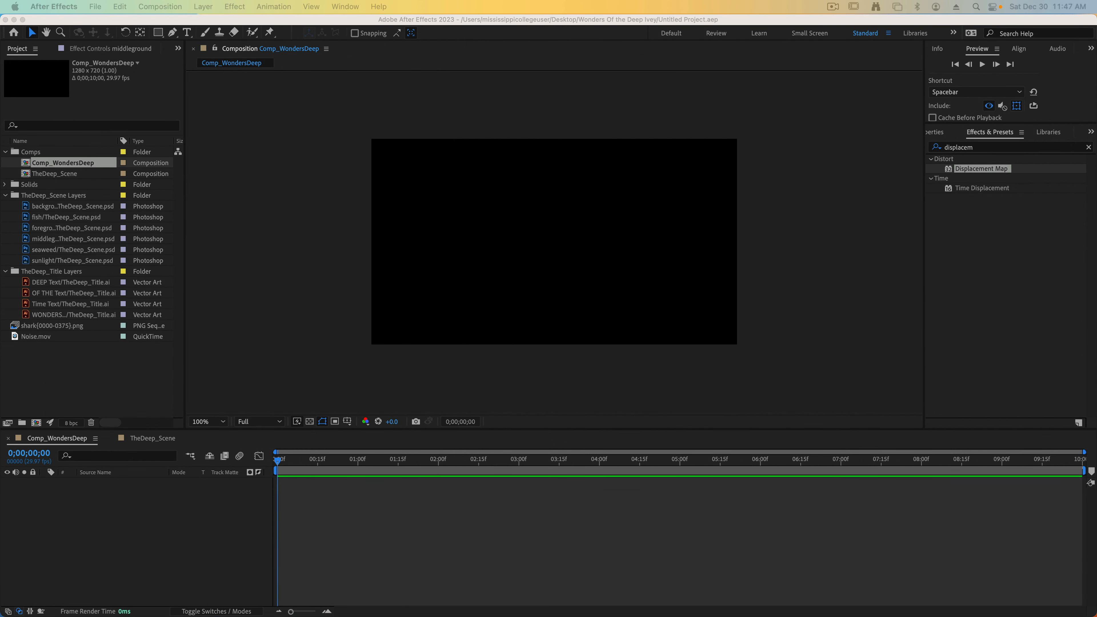
{"action": "left_click", "coordinate": [238, 208]}
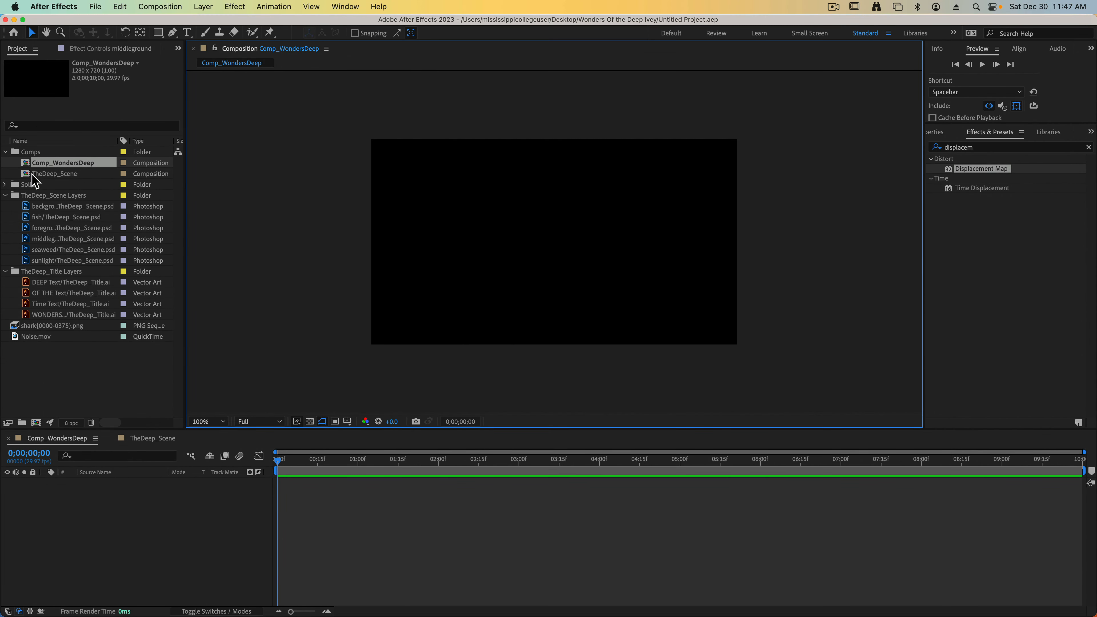
{"action": "left_click_drag", "start_coordinate": [29, 178], "coordinate": [91, 524]}
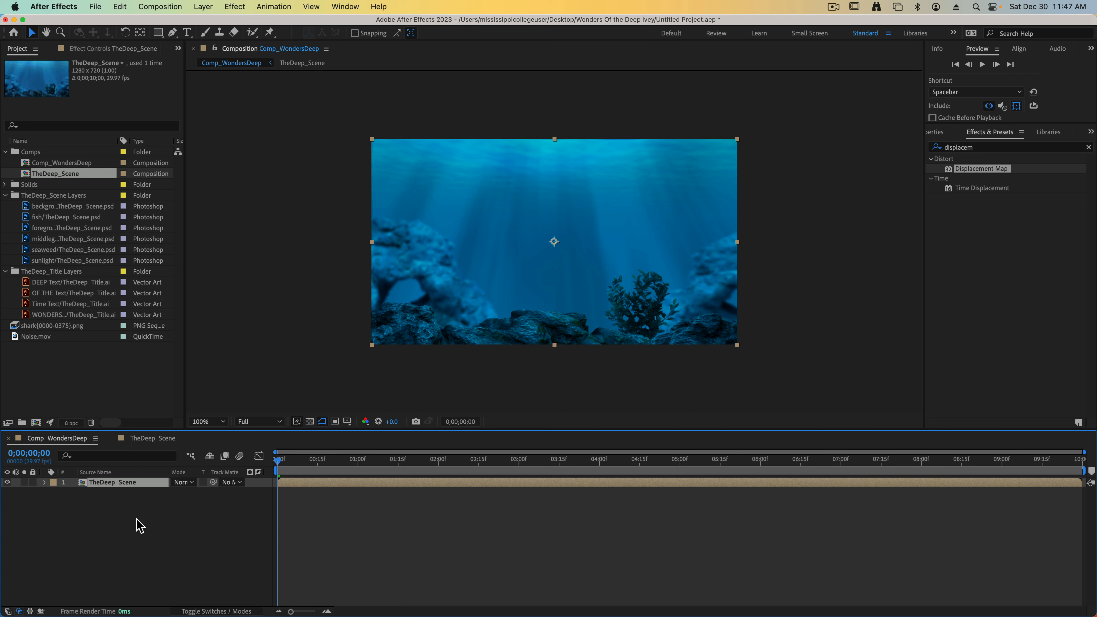
{"action": "key", "text": "space"}
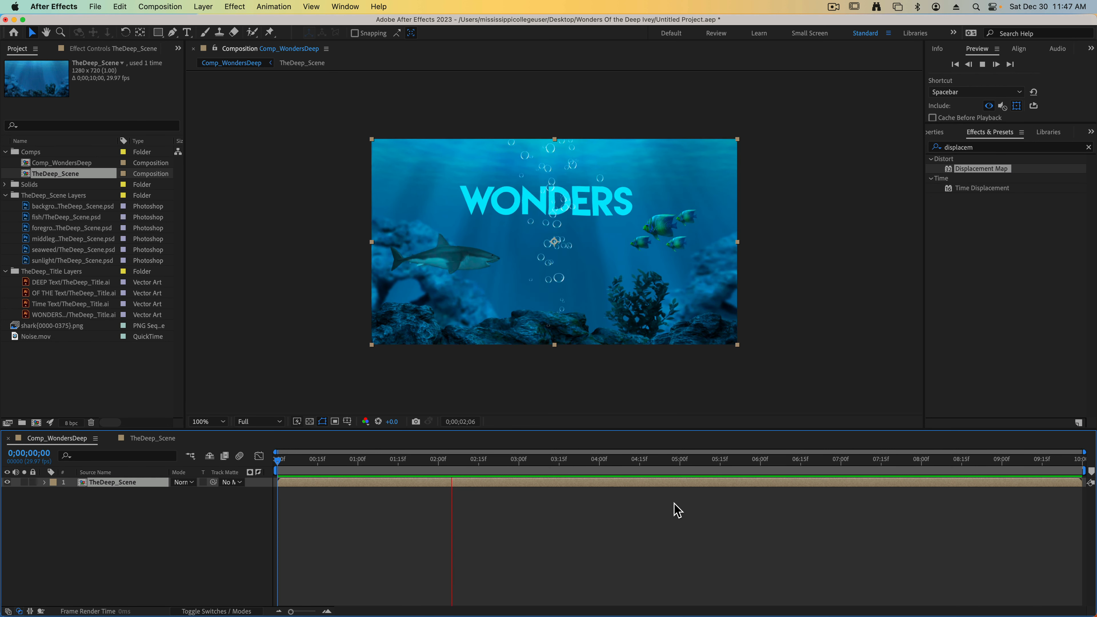
{"action": "key", "text": "space"}
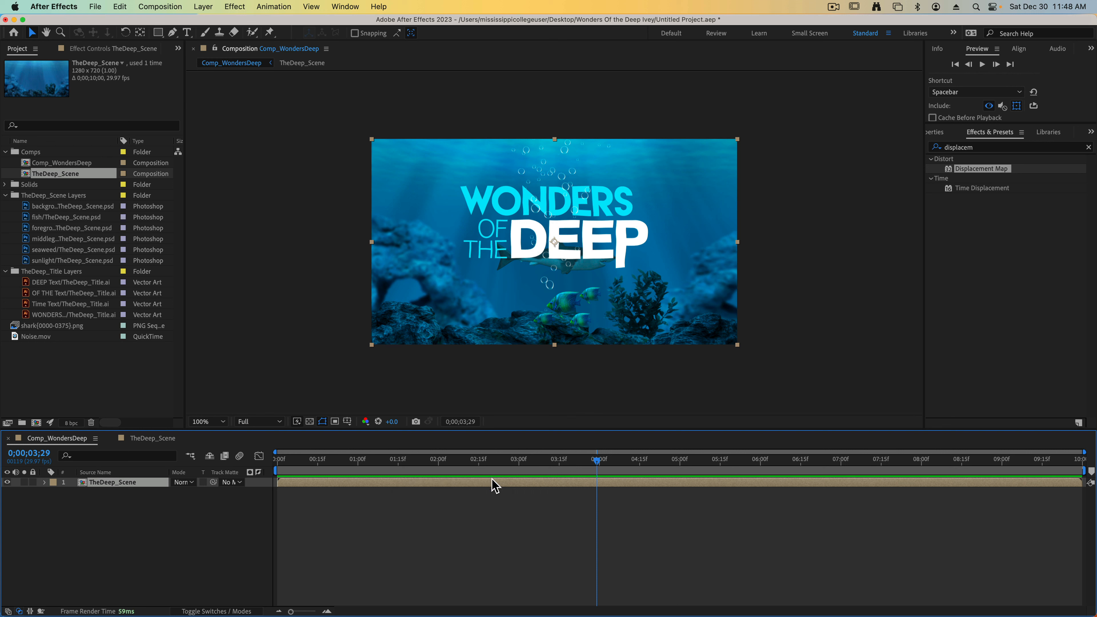
Import GoExplore.mov as footage and place it above TheDeep_Scene in the Comp_WondersDeep timeline
{"action": "left_click", "coordinate": [56, 365]}
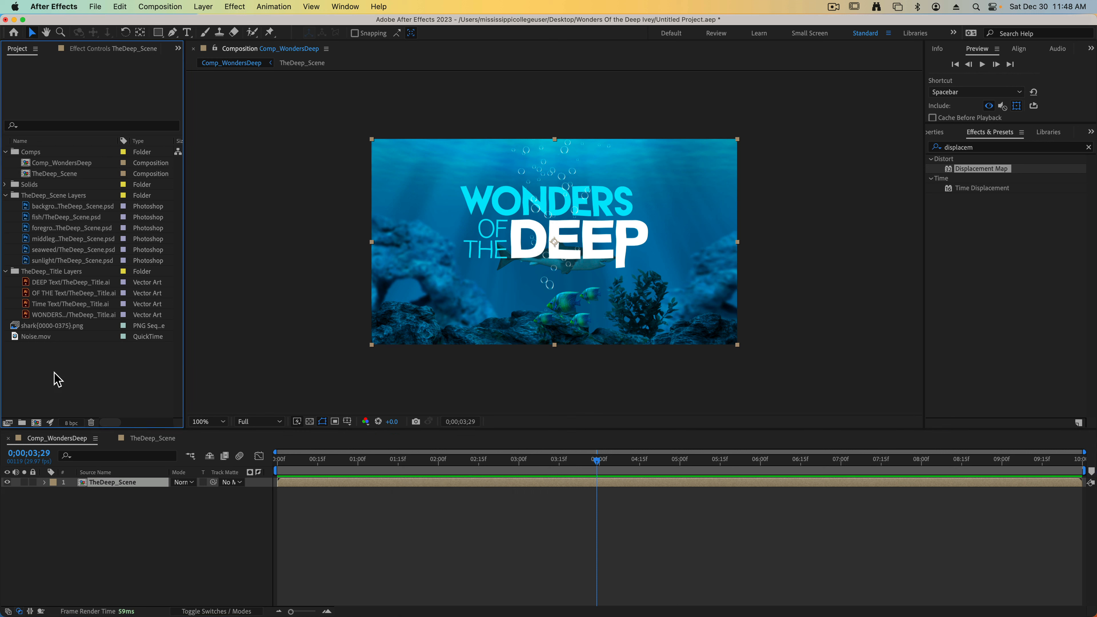
{"action": "double_click", "coordinate": [145, 373]}
{"action": "left_click", "coordinate": [491, 152]}
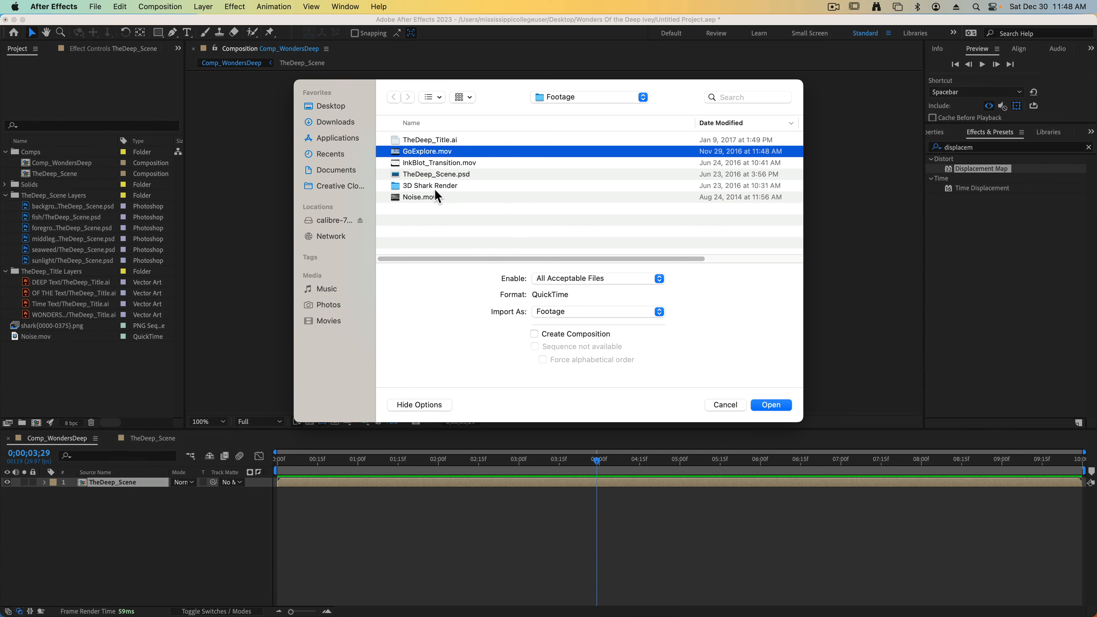
{"action": "left_click", "coordinate": [772, 405]}
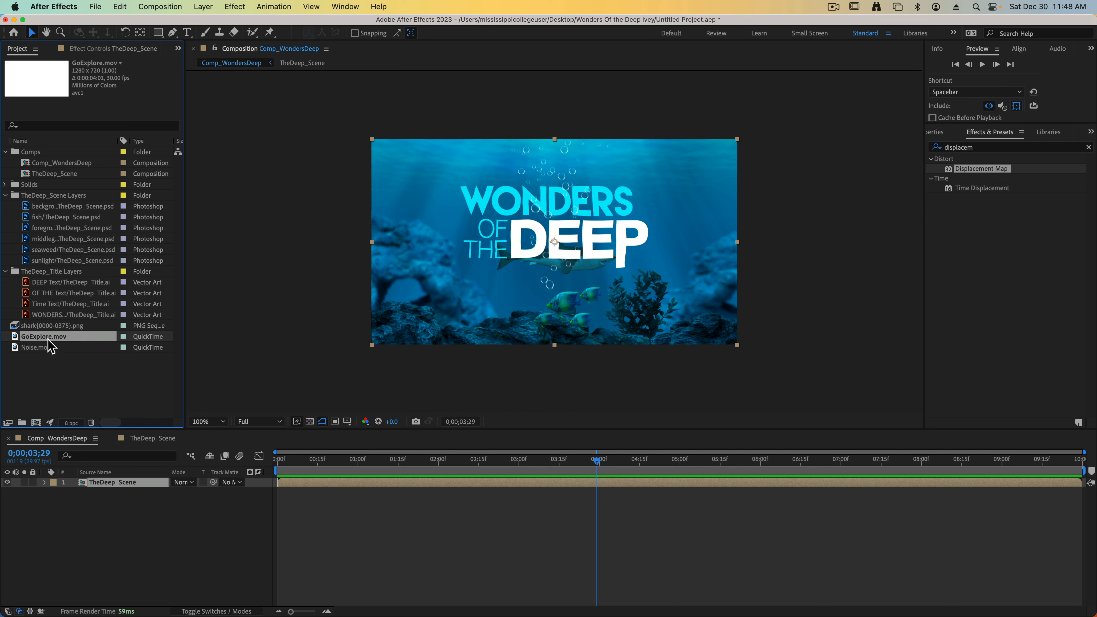
{"action": "left_click_drag", "start_coordinate": [55, 343], "coordinate": [68, 479]}
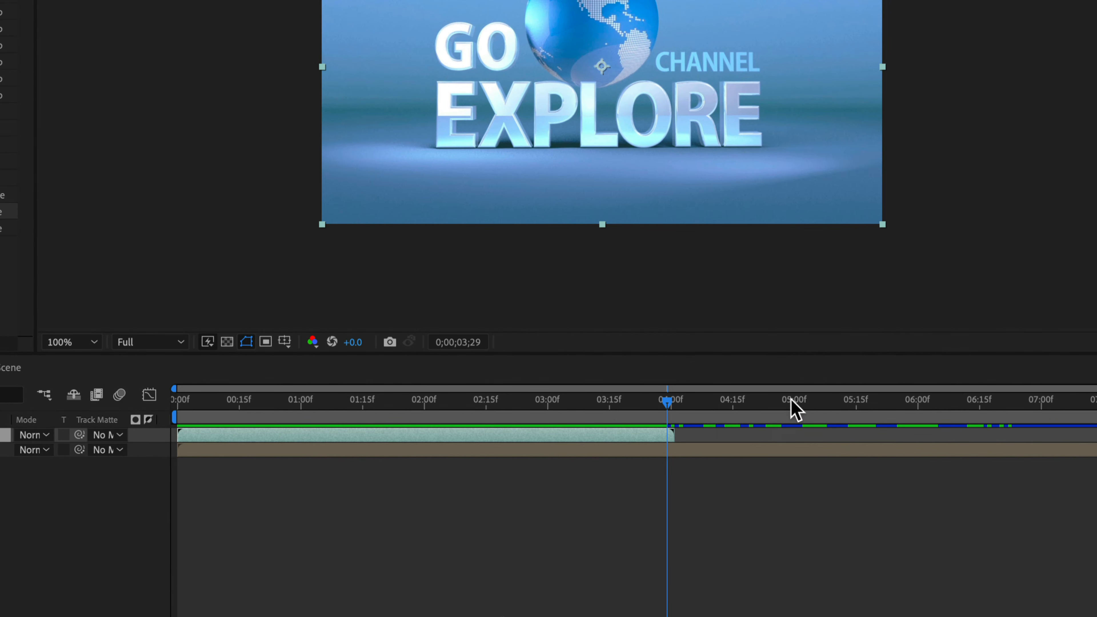
Move the GoExplore.mov layer later so it starts at about 6 seconds and ends with the composition
{"action": "left_click", "coordinate": [666, 409]}
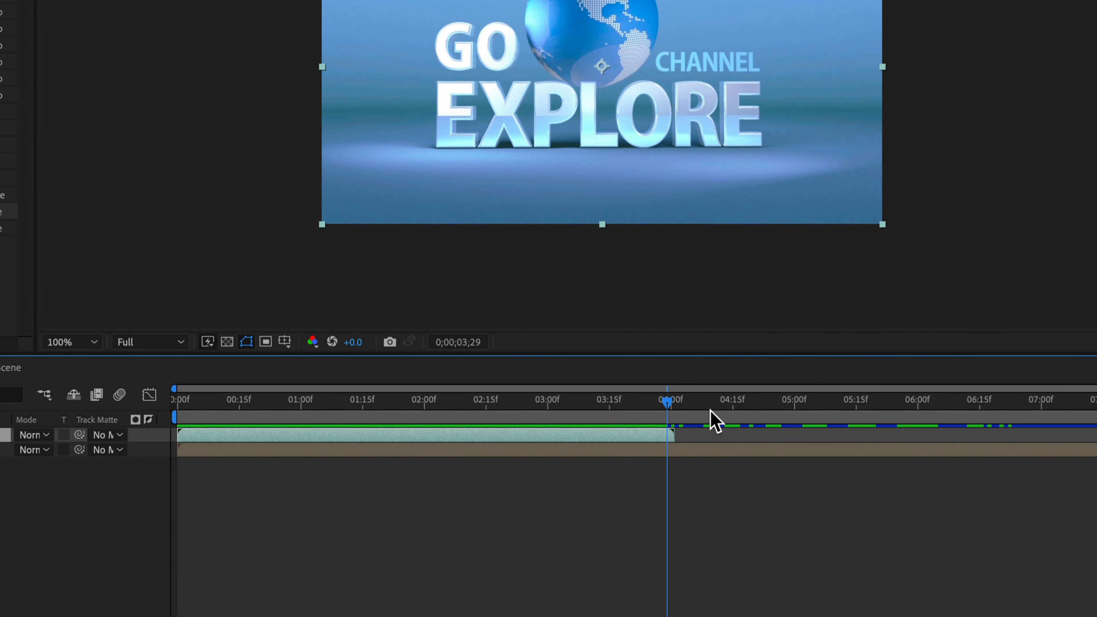
{"action": "left_click", "coordinate": [681, 402]}
{"action": "left_click", "coordinate": [667, 404]}
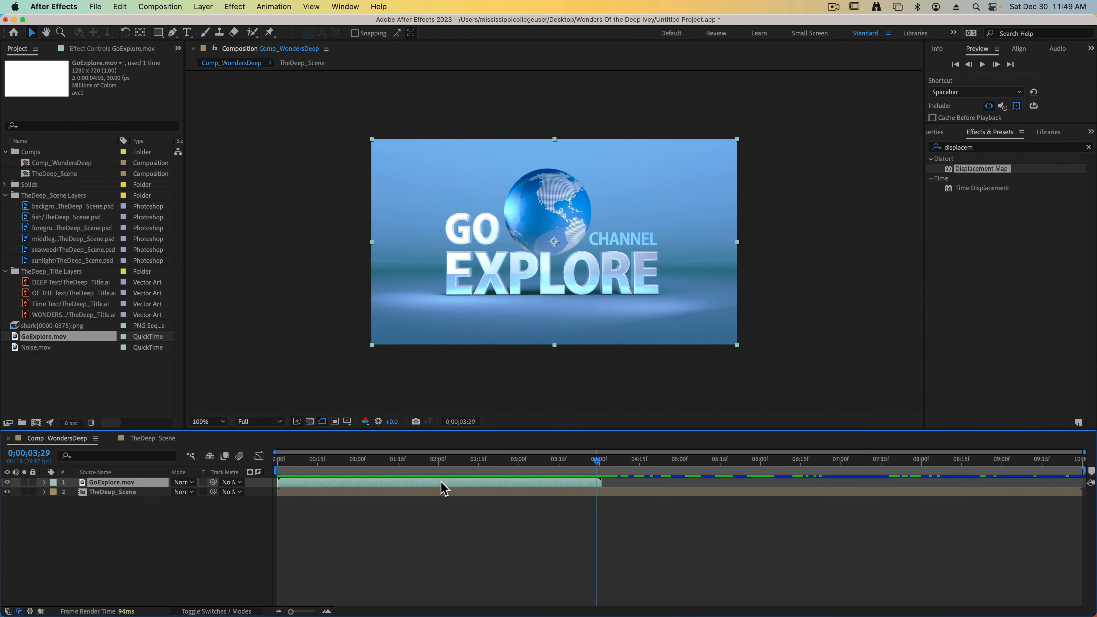
{"action": "left_click_drag", "start_coordinate": [316, 489], "coordinate": [795, 481]}
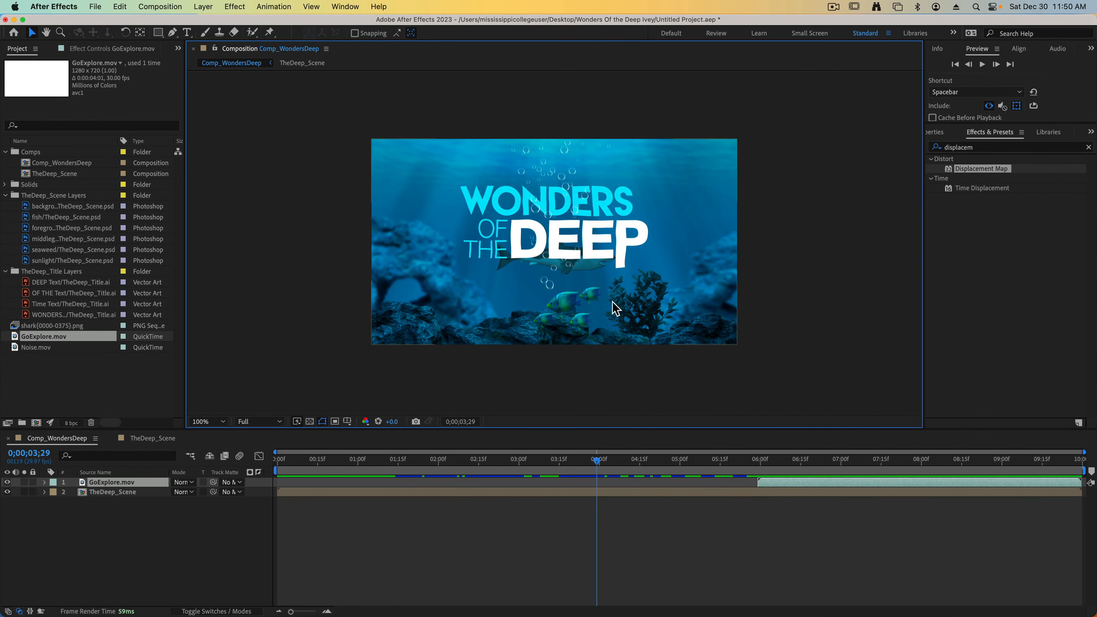
{"action": "left_click_drag", "start_coordinate": [610, 466], "coordinate": [719, 467]}
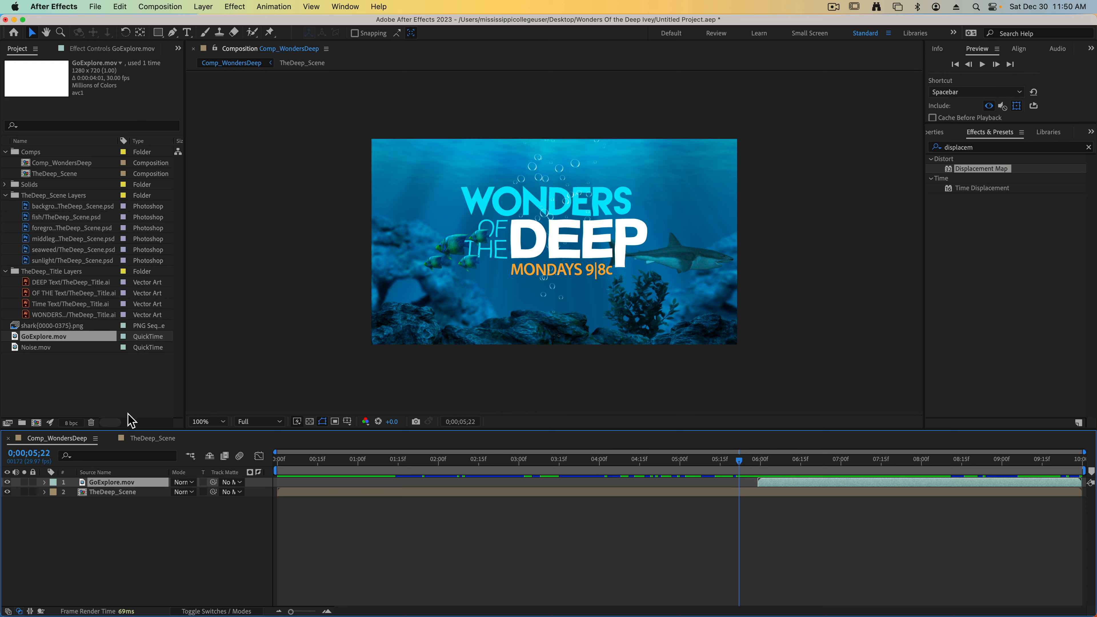
Preview InkBlot_Transition.mov in the import dialog and import it as footage
{"action": "left_click", "coordinate": [74, 396]}
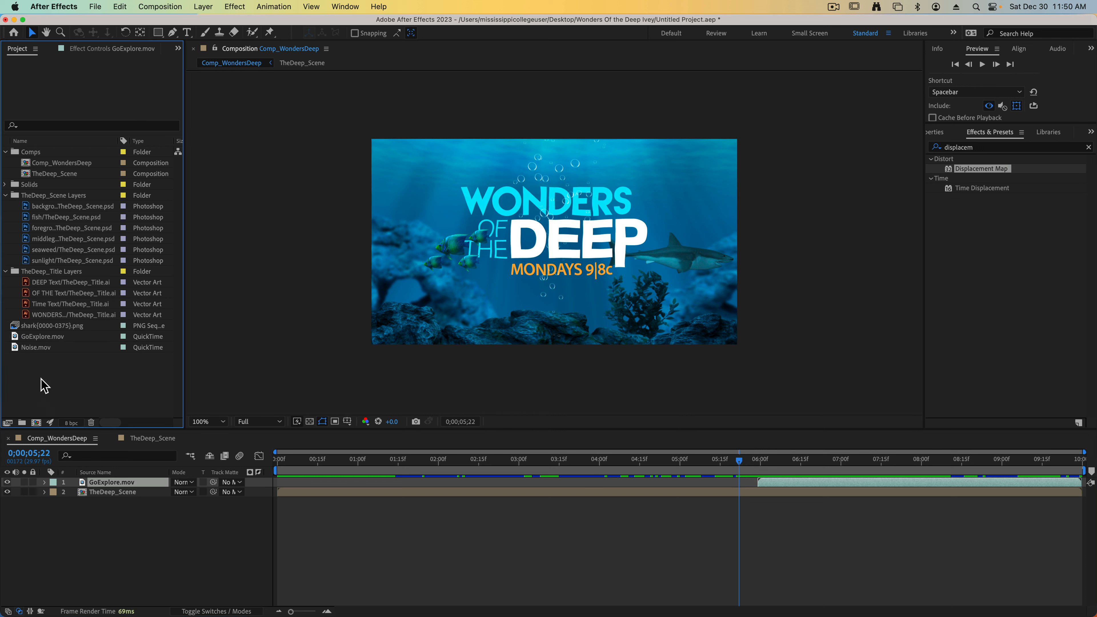
{"action": "left_click", "coordinate": [107, 6]}
{"action": "mouse_move", "coordinate": [165, 175]}
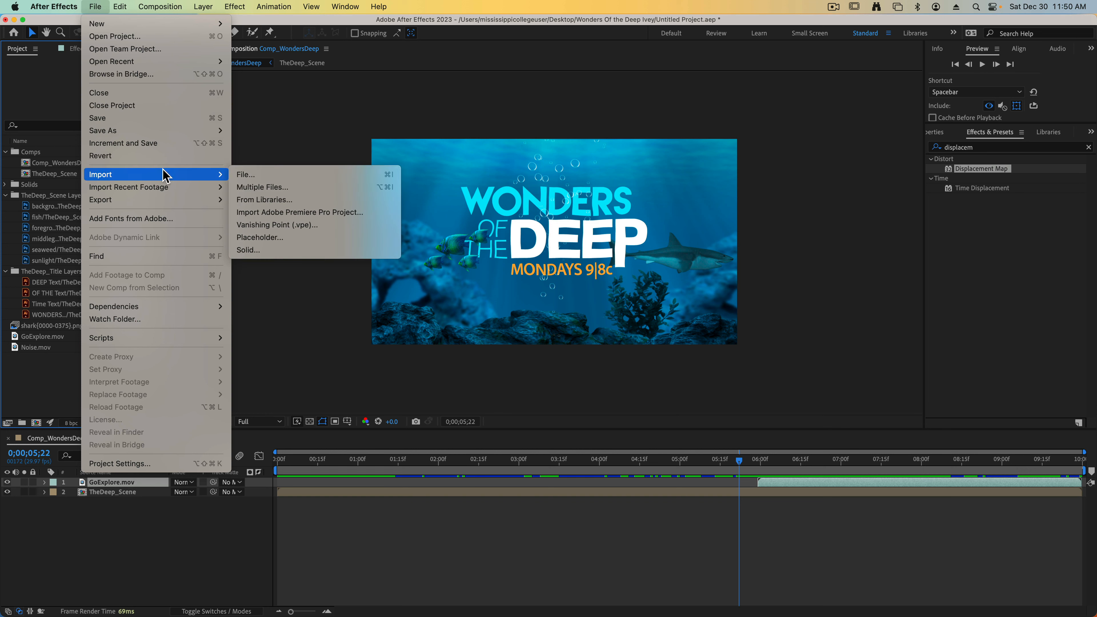
{"action": "left_click", "coordinate": [279, 178]}
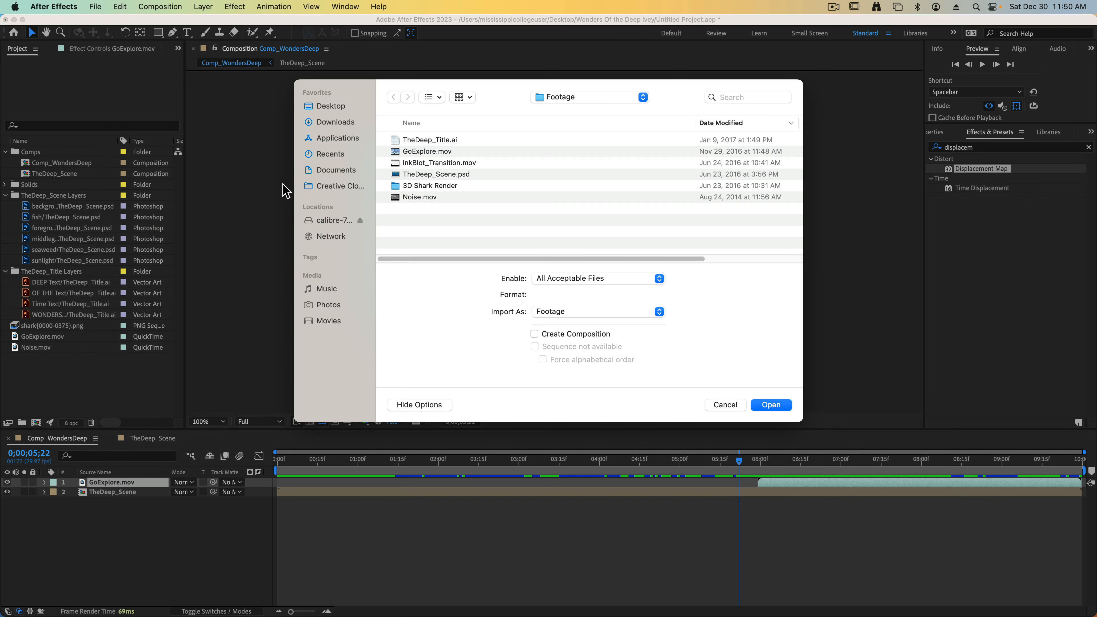
{"action": "left_click", "coordinate": [445, 163]}
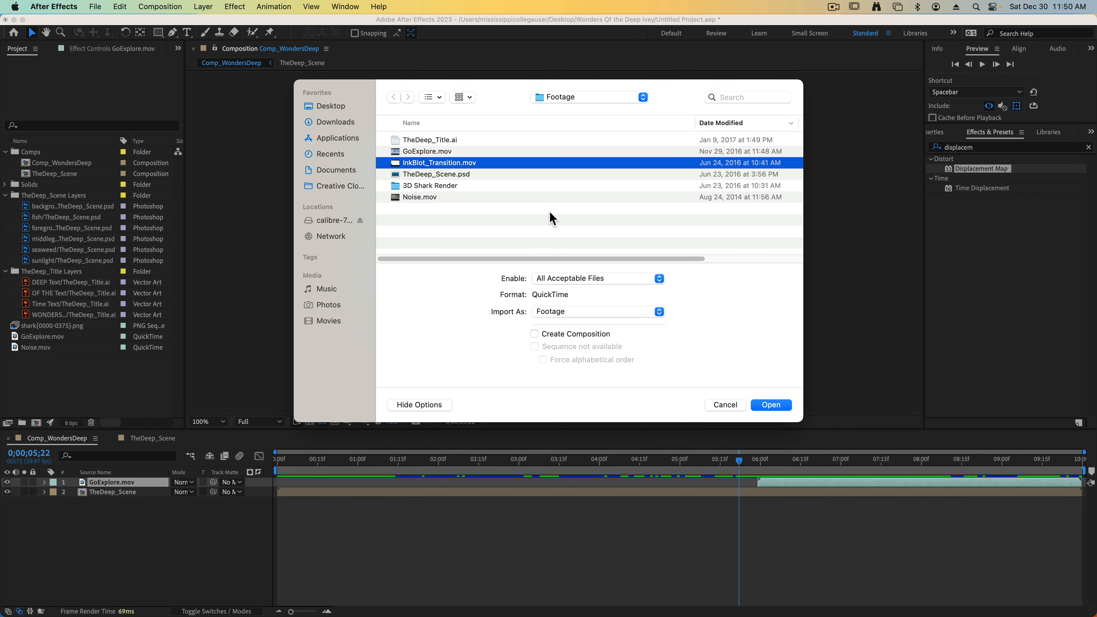
{"action": "key", "text": "space"}
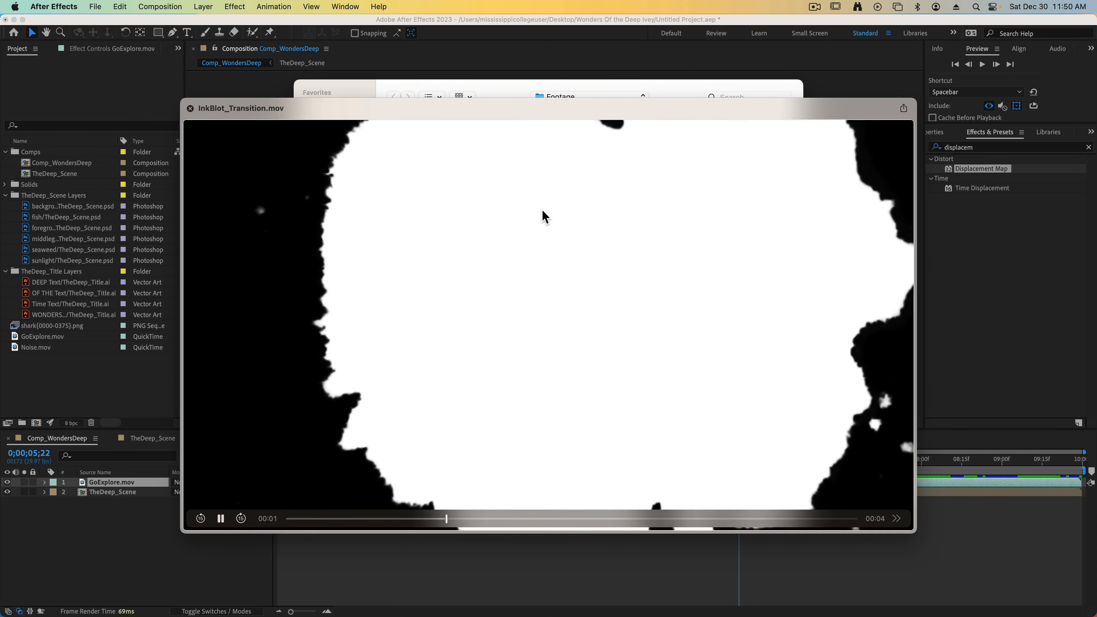
{"action": "key", "text": "space"}
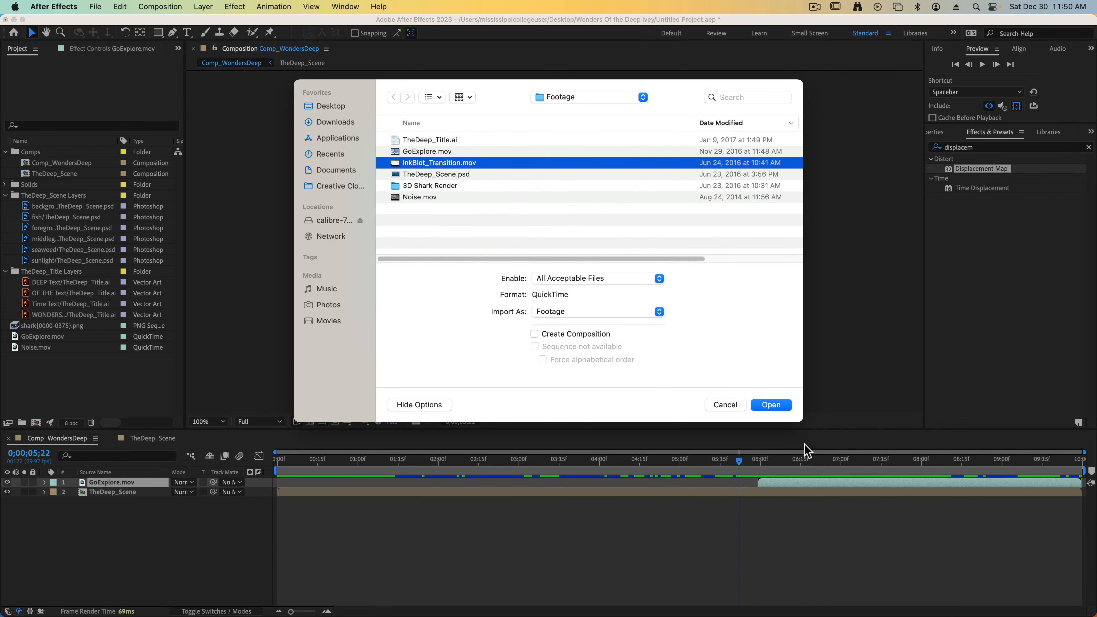
{"action": "left_click", "coordinate": [771, 405]}
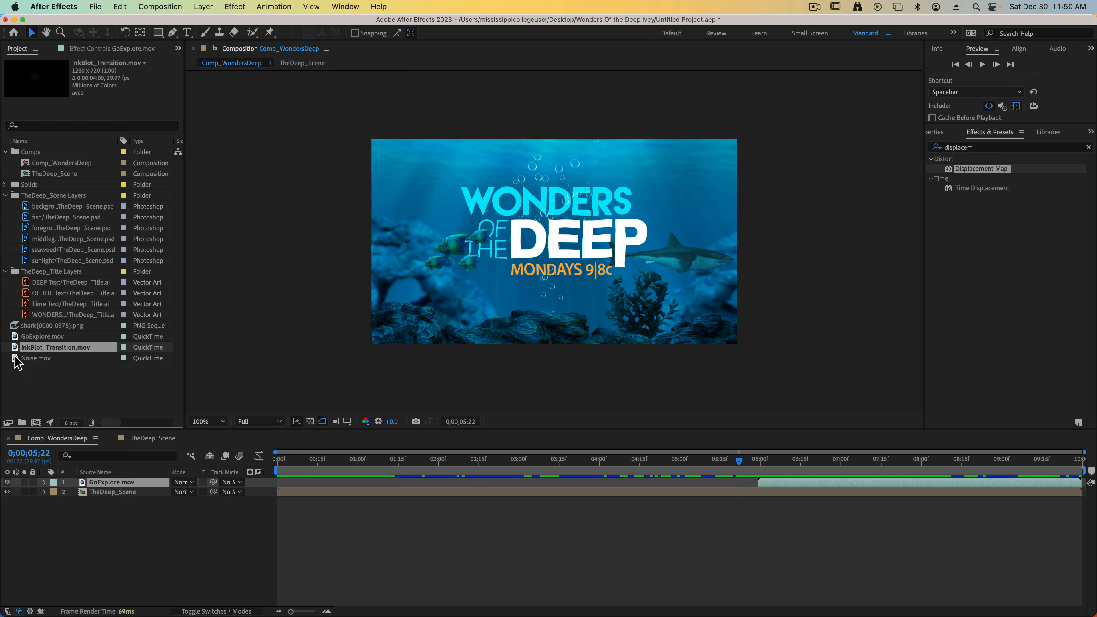
Add InkBlot_Transition.mov above the GoExplore.mov layer and align its start with that layer at about 6 seconds
{"action": "left_click_drag", "start_coordinate": [13, 349], "coordinate": [123, 482]}
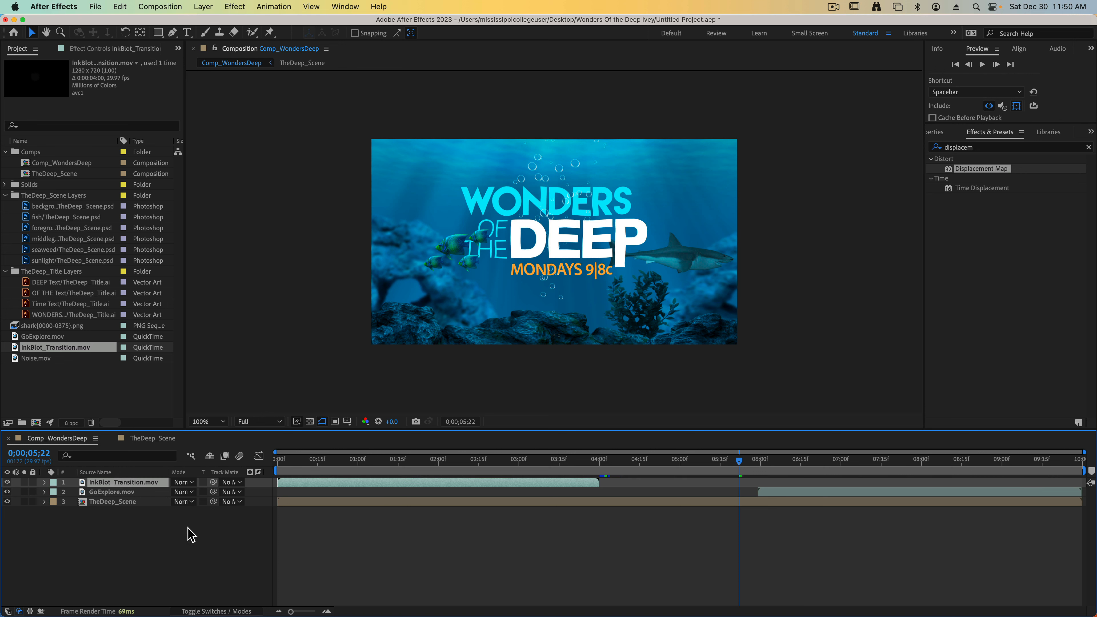
{"action": "left_click", "coordinate": [316, 511]}
{"action": "left_click", "coordinate": [297, 483]}
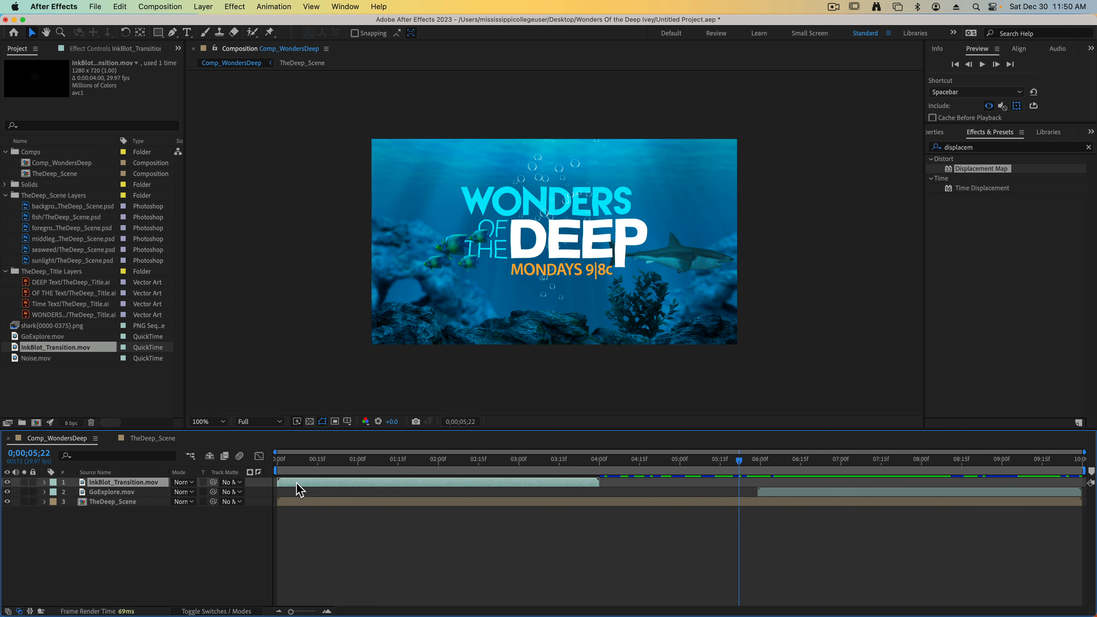
{"action": "left_click_drag", "start_coordinate": [290, 489], "coordinate": [771, 486]}
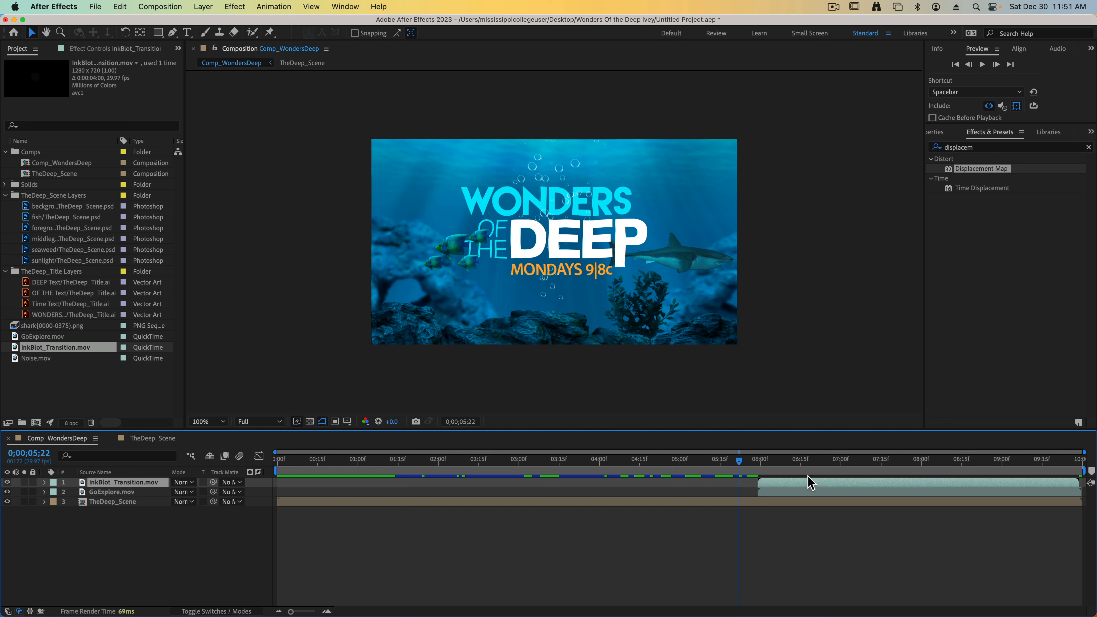
Move the current time back to 0;00;05;14 and save the project
{"action": "left_click_drag", "start_coordinate": [761, 462], "coordinate": [713, 461]}
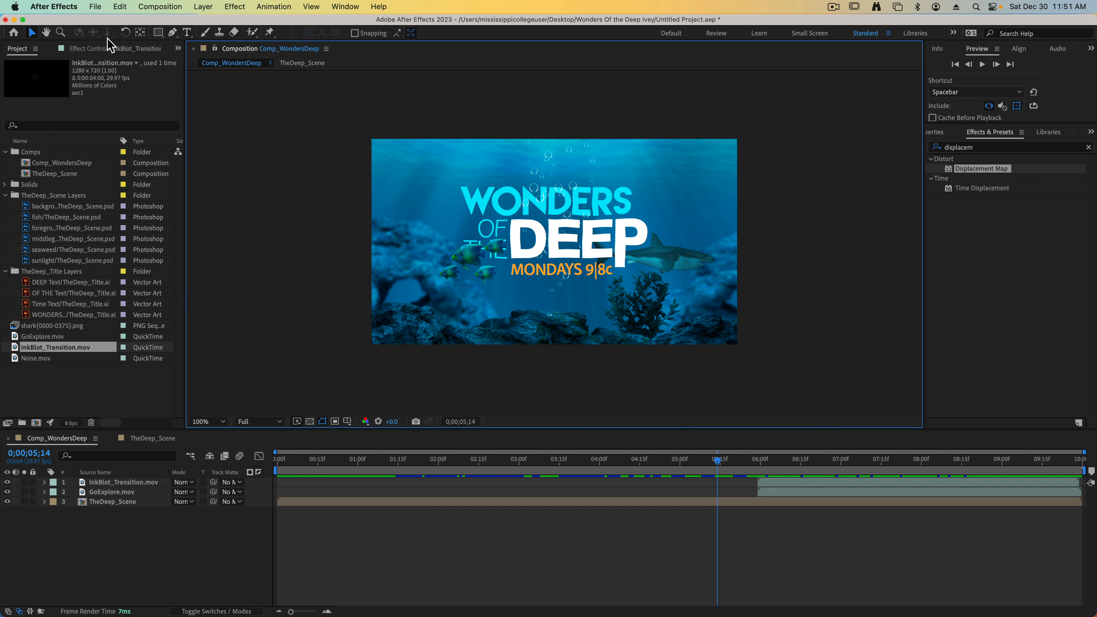
{"action": "left_click", "coordinate": [92, 6]}
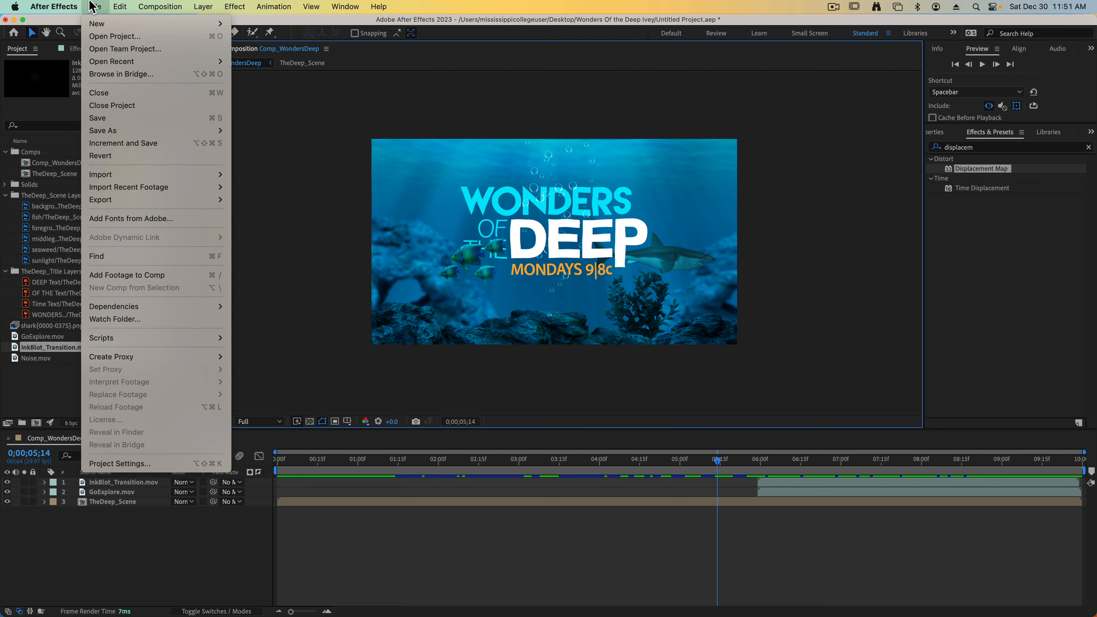
{"action": "left_click", "coordinate": [130, 127]}
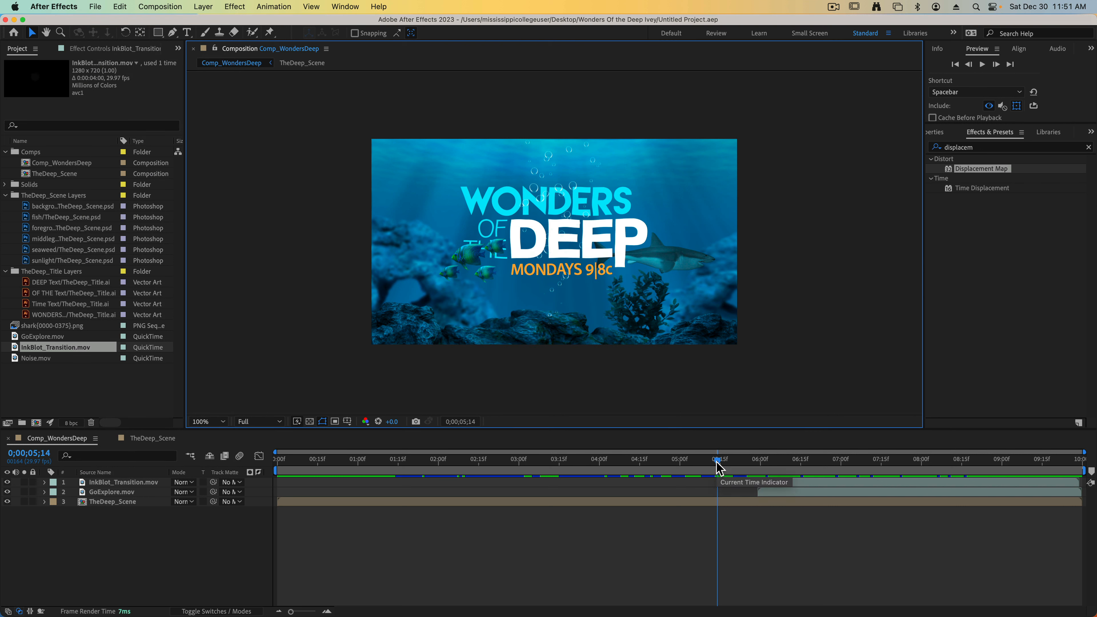
Scrub through the end of the title scene up to where the GoExplore.mov layer begins
{"action": "left_click_drag", "start_coordinate": [718, 467], "coordinate": [653, 472]}
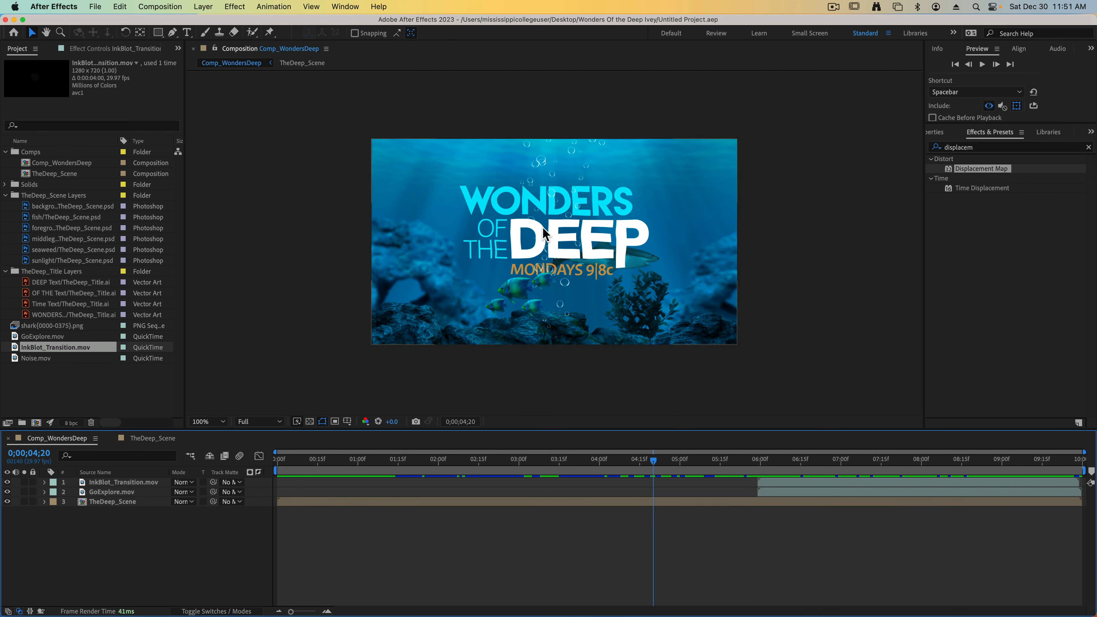
{"action": "left_click_drag", "start_coordinate": [728, 467], "coordinate": [794, 462]}
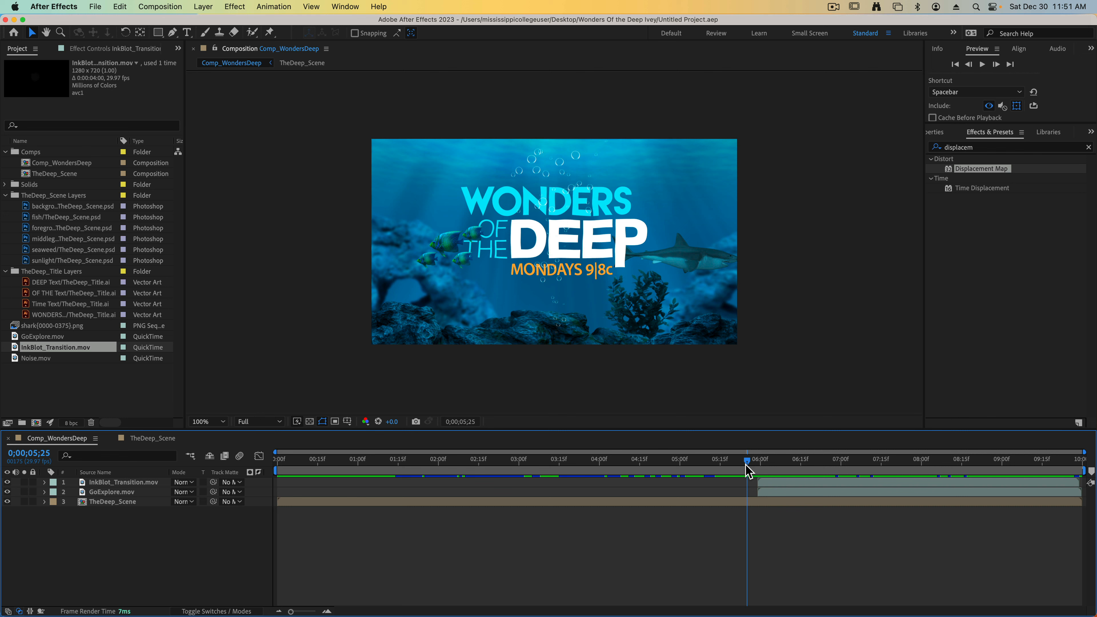
{"action": "left_click", "coordinate": [209, 231]}
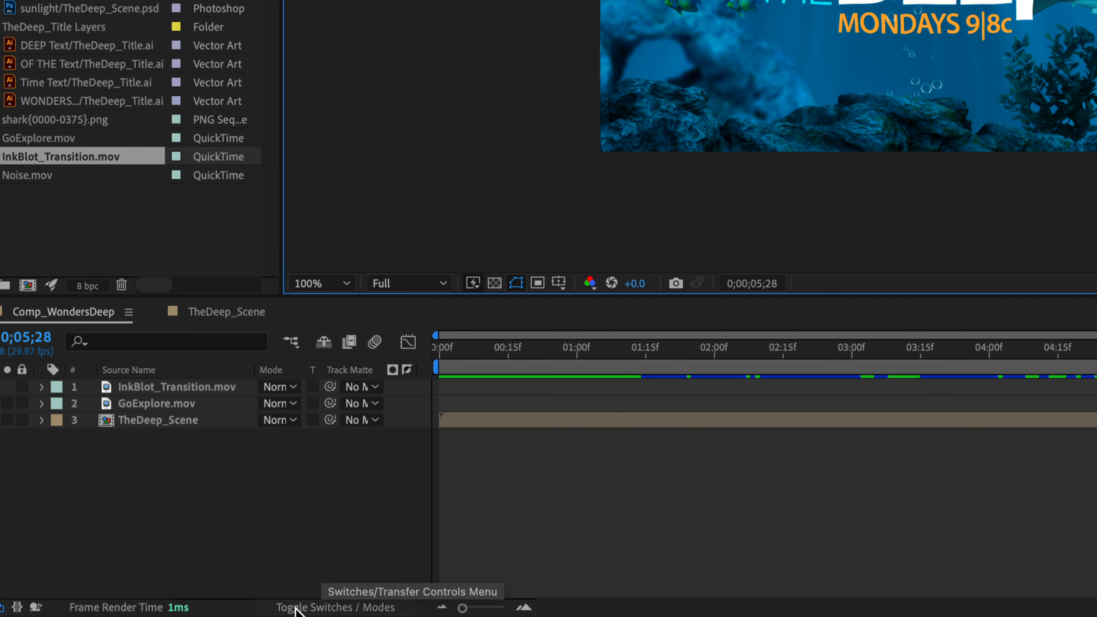
Set InkBlot_Transition.mov as the track matte of the GoExplore.mov layer and switch the matte from alpha to luma
{"action": "left_click", "coordinate": [335, 610]}
{"action": "left_click", "coordinate": [335, 609]}
{"action": "left_click", "coordinate": [335, 609]}
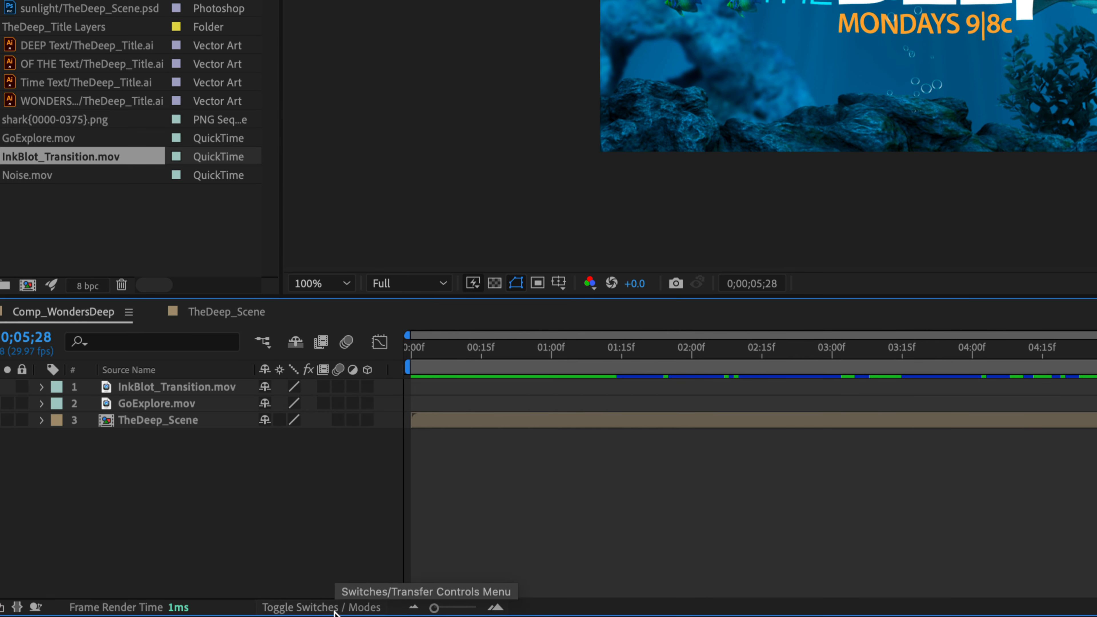
{"action": "left_click", "coordinate": [334, 609]}
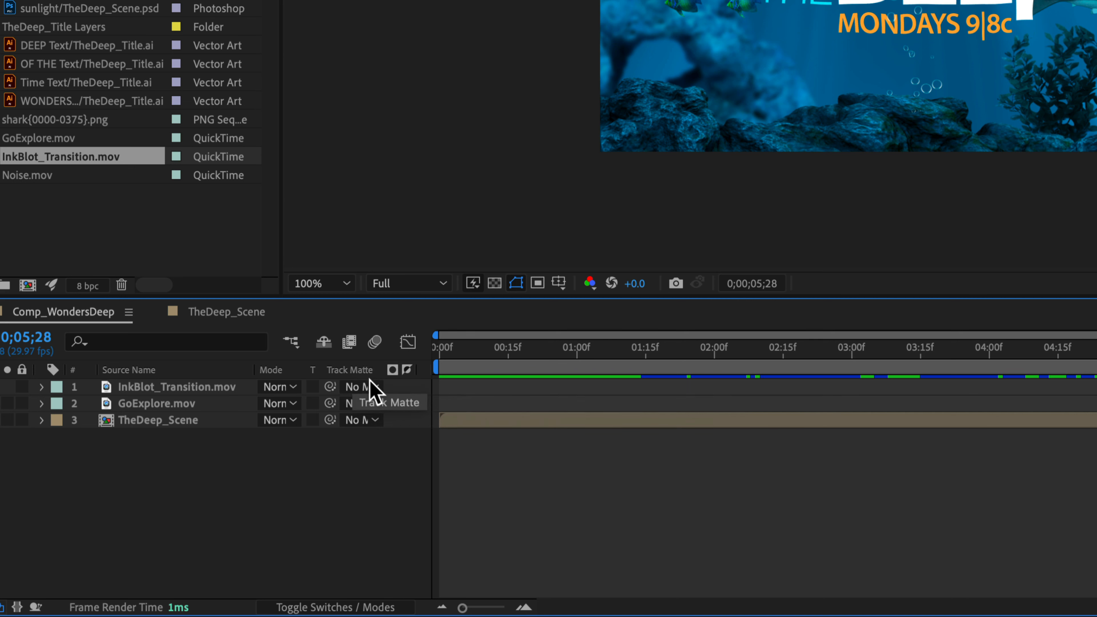
{"action": "left_click", "coordinate": [151, 404]}
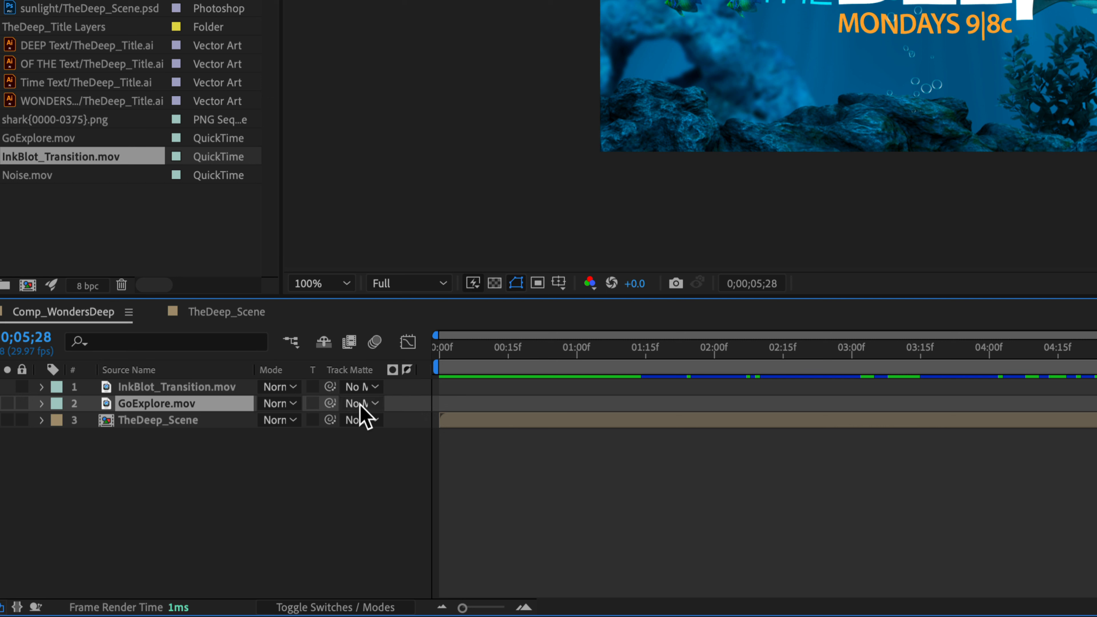
{"action": "left_click", "coordinate": [360, 405]}
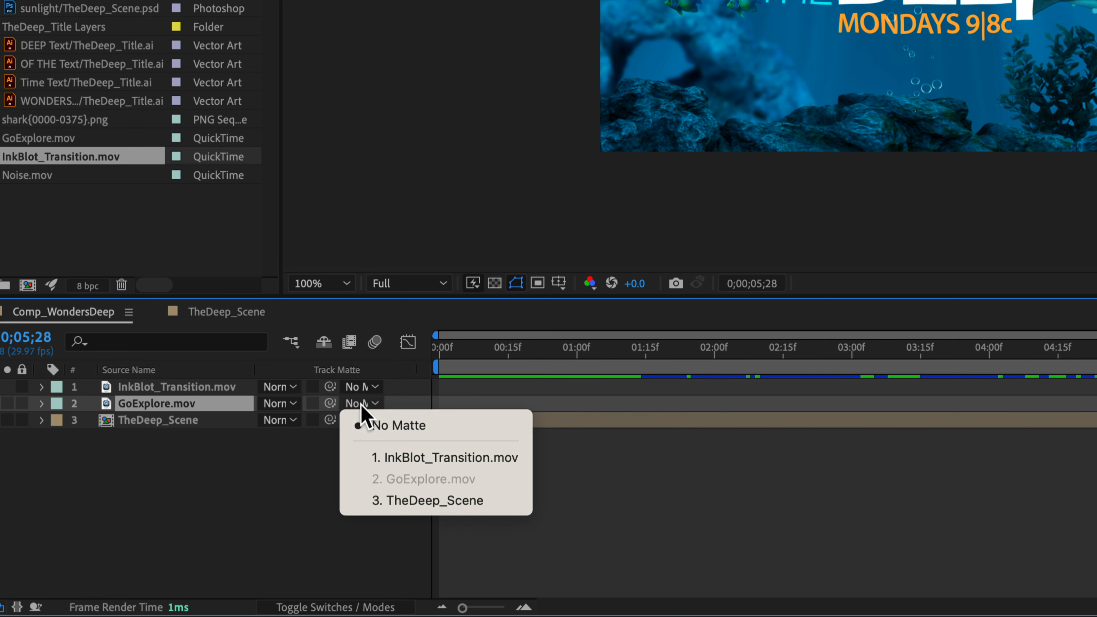
{"action": "left_click", "coordinate": [405, 459]}
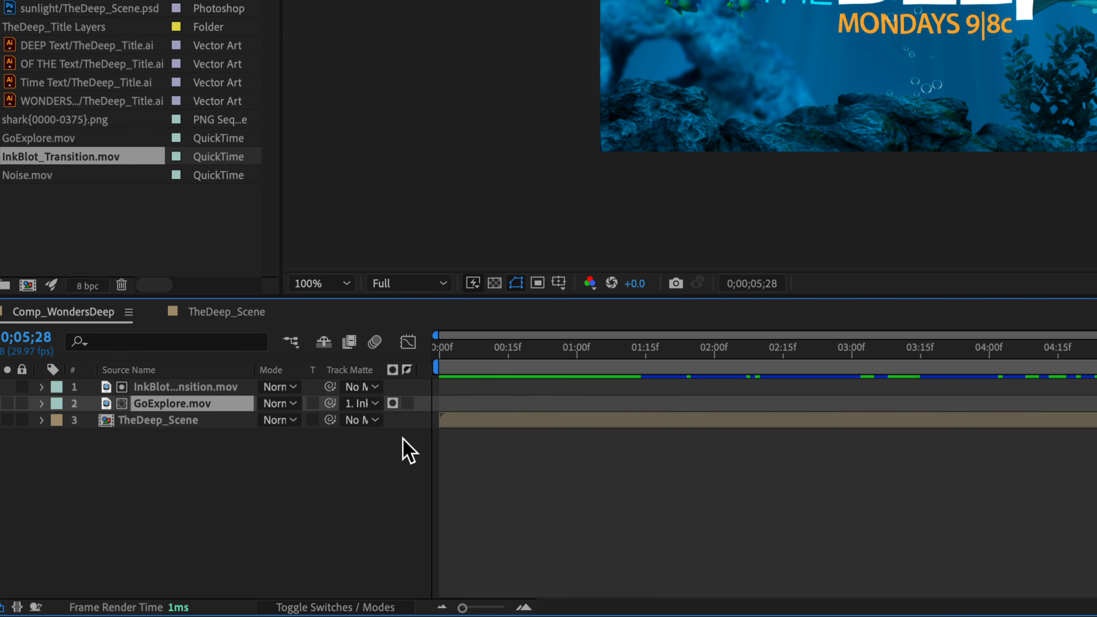
{"action": "left_click", "coordinate": [393, 403]}
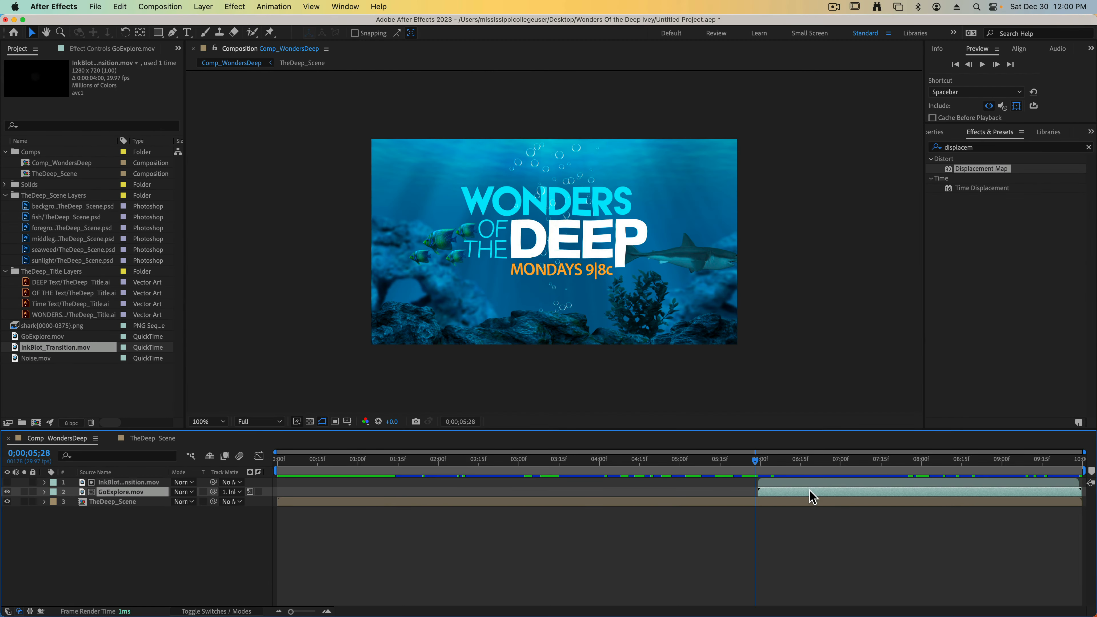
Preview the ink blot transition from the ocean scene to the GoExplore footage and save the project
{"action": "key", "text": "space"}
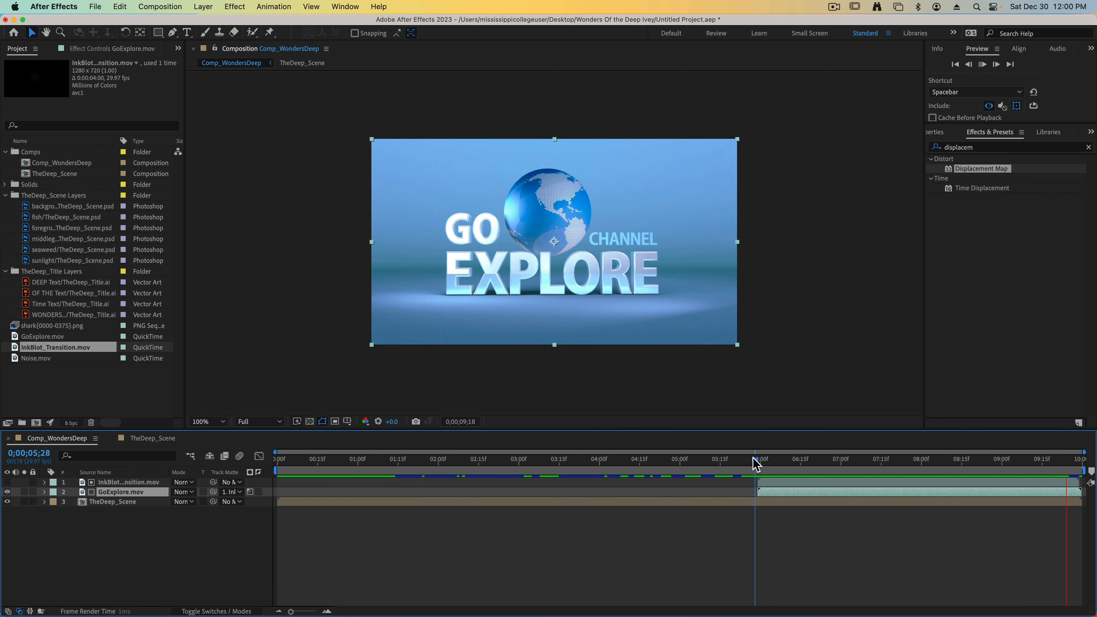
{"action": "mouse_move", "coordinate": [752, 463]}
{"action": "left_mouse_down"}
{"action": "mouse_move", "coordinate": [679, 469]}
{"action": "mouse_move", "coordinate": [1061, 465]}
{"action": "left_mouse_up"}
{"action": "left_click", "coordinate": [946, 549]}
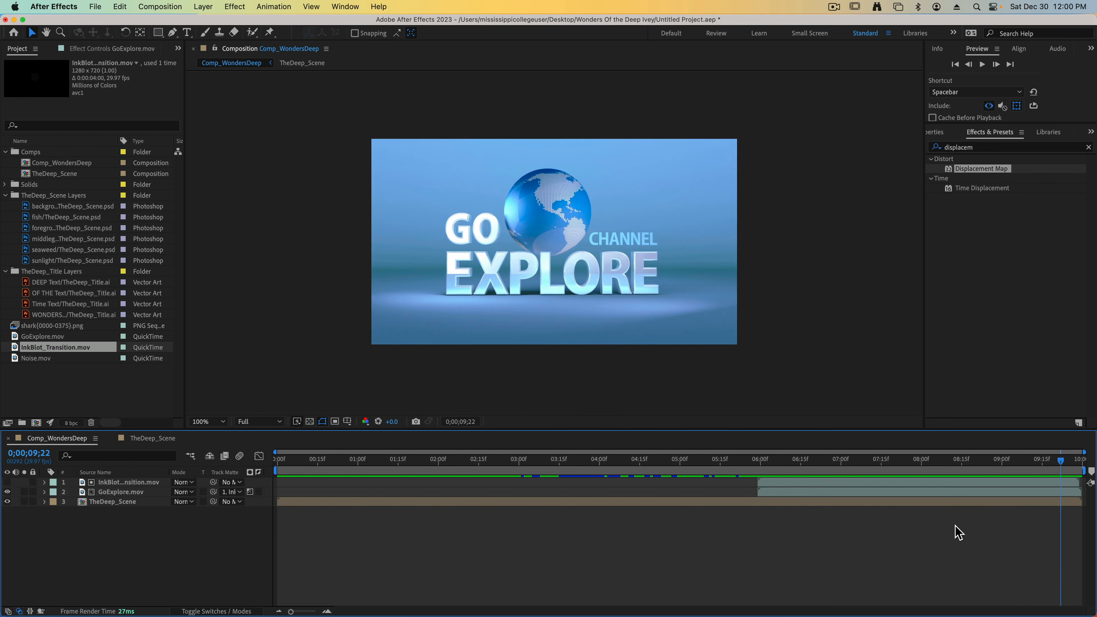
{"action": "left_click", "coordinate": [672, 383]}
{"action": "key", "text": "super+s"}
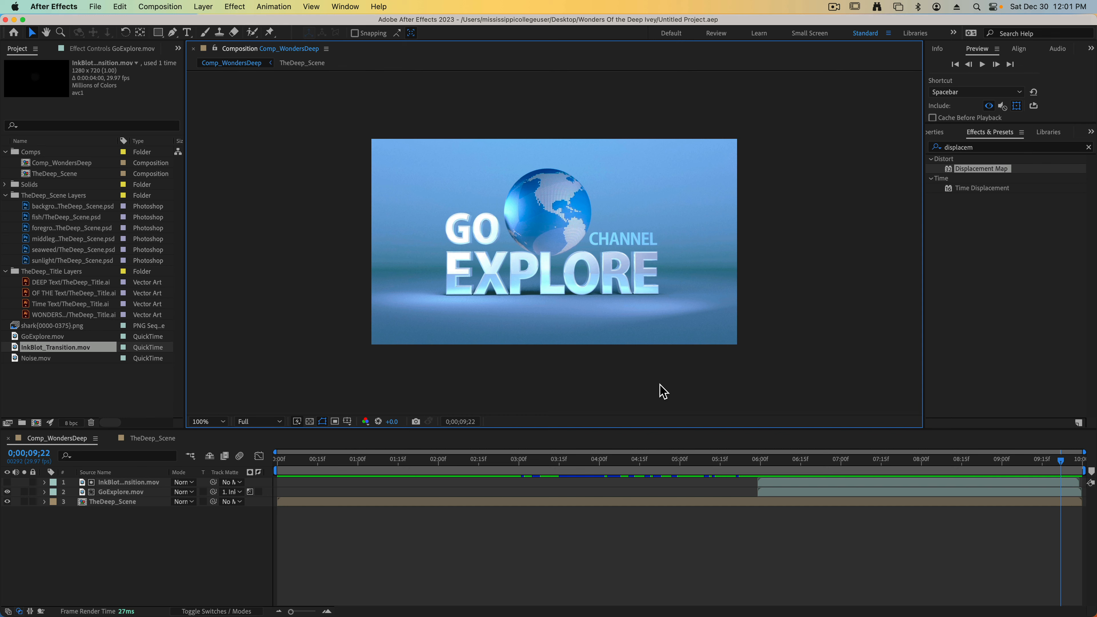